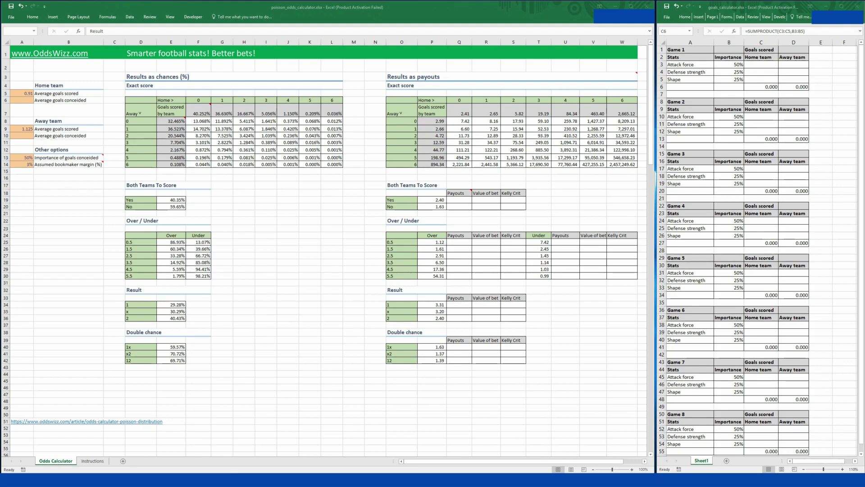
- Review the average goals inputs and the Both Teams To Score and Over / Under payout tables in the odds calculator
left_click(55, 94)
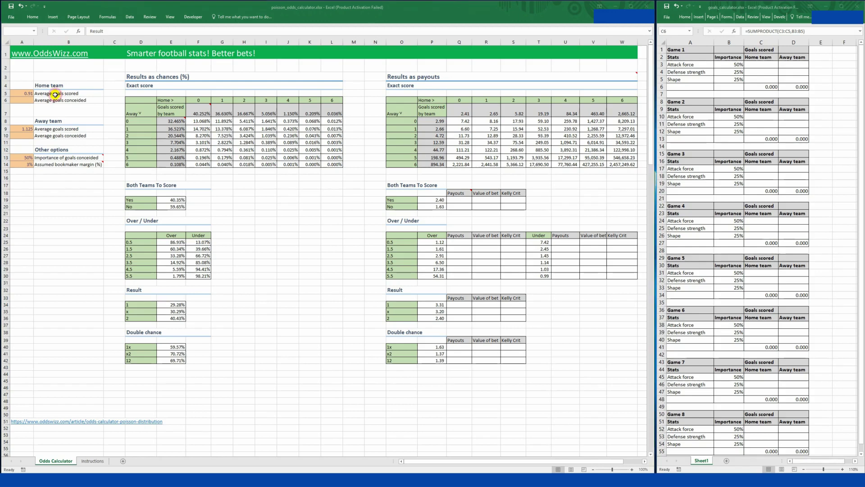
left_click(55, 95)
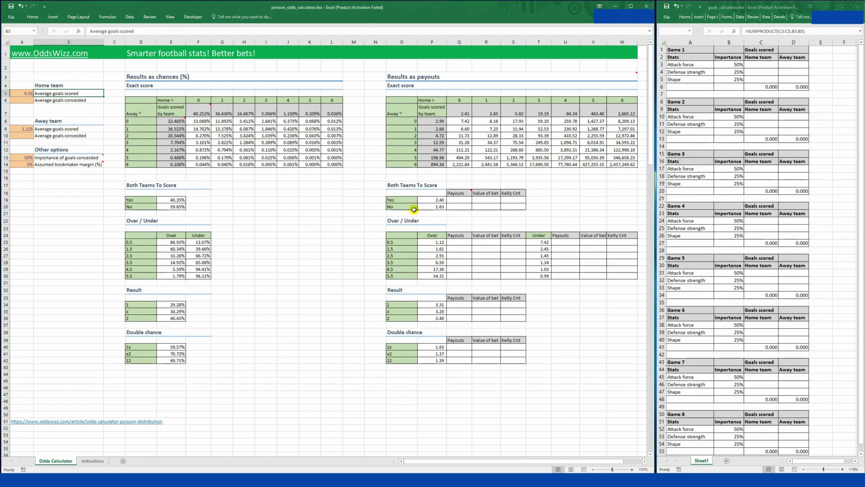
left_click_drag(435, 242, 435, 275)
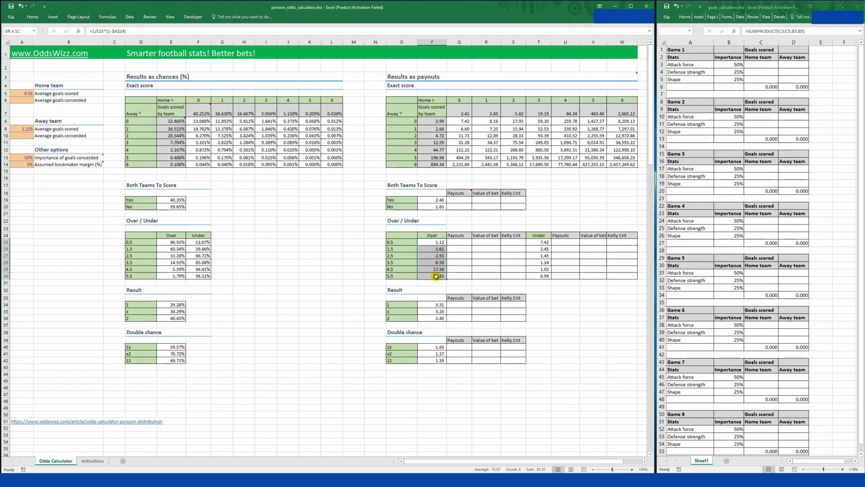
left_click(419, 182)
left_click(416, 221)
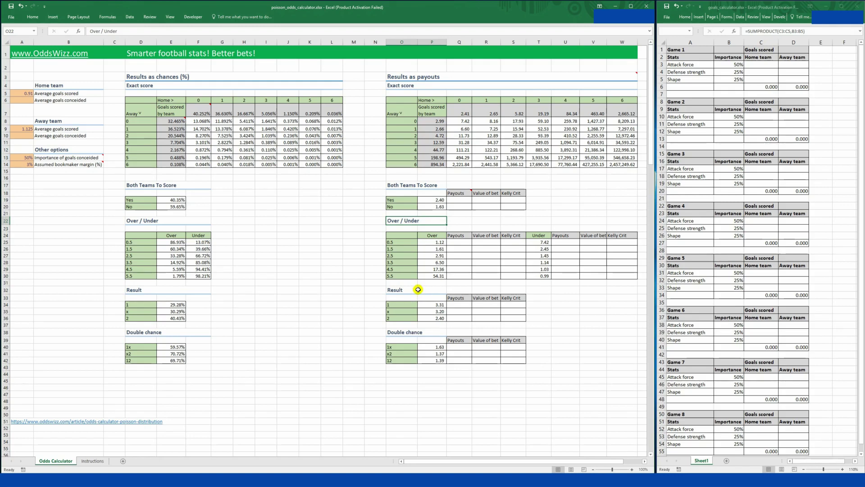
- Examine Game 1 in the goals calculator: the stats, their importance, the goals-scored cells and the home and away totals
left_click(796, 199)
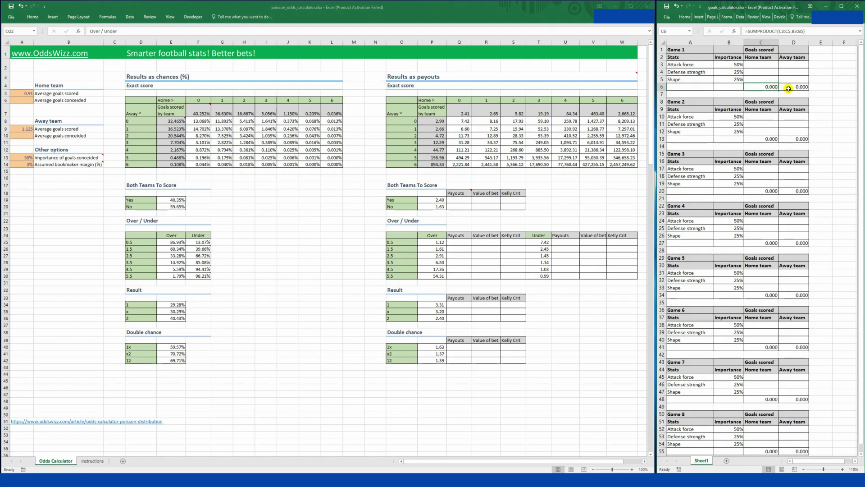
left_click(706, 65)
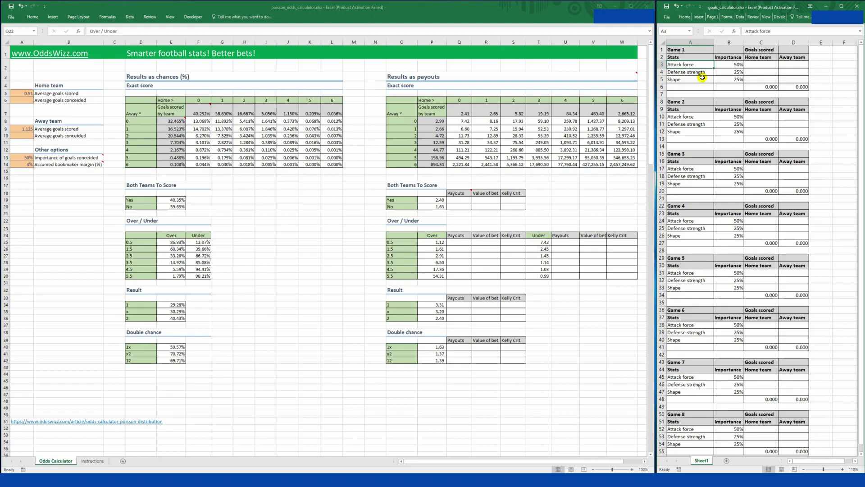
left_click(734, 66)
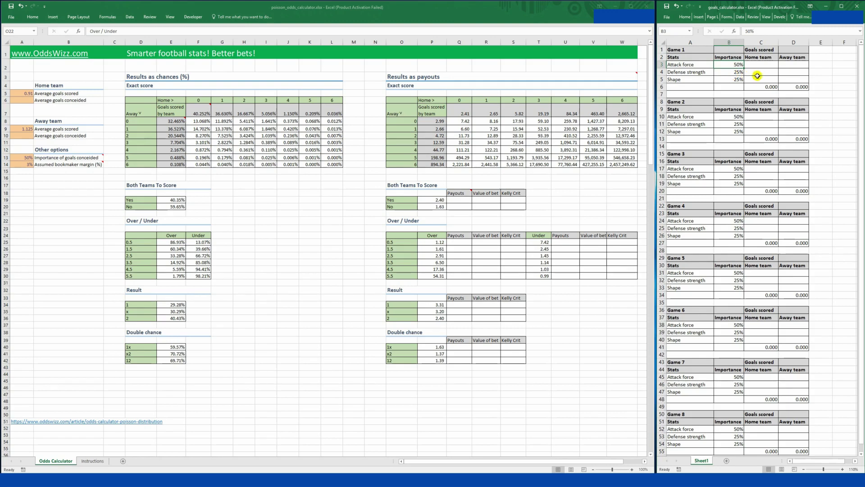
left_click_drag(760, 64, 784, 81)
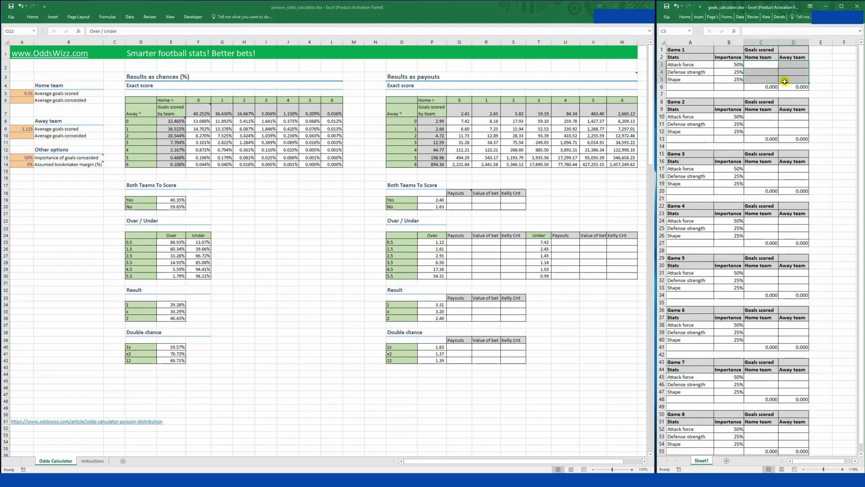
left_click(756, 86)
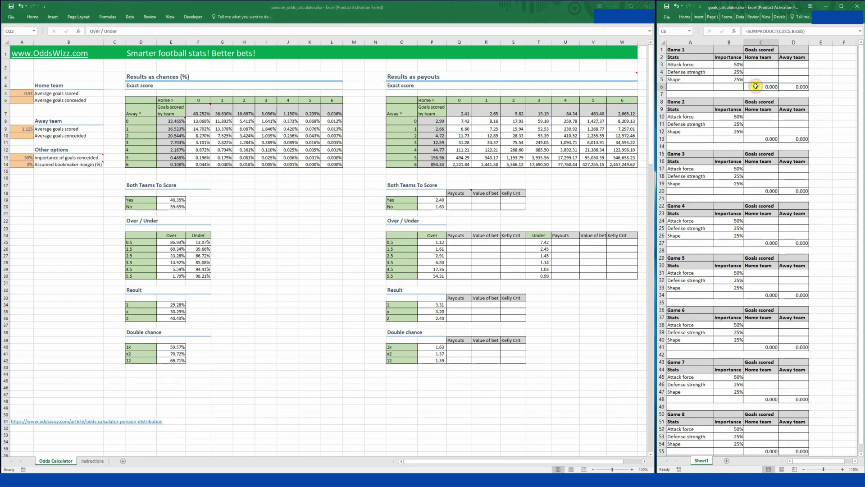
left_click_drag(778, 90, 793, 87)
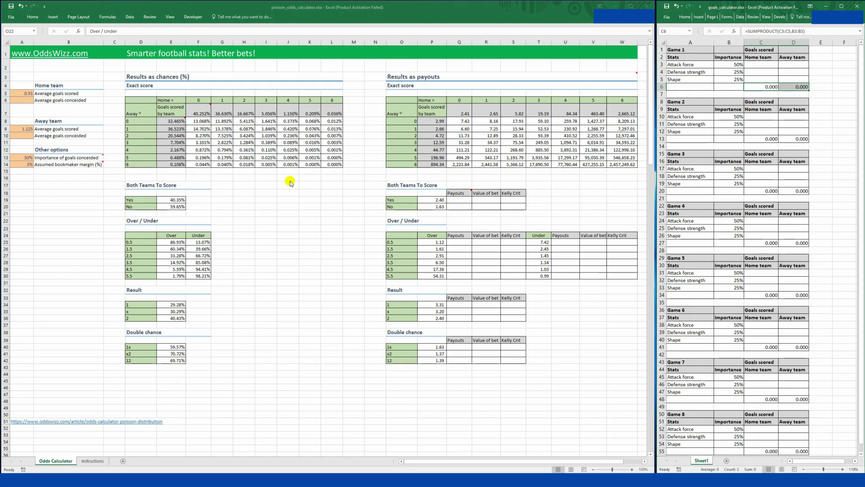
- Examine the Over odds and their Payouts, Value of bet and Kelly Crit columns in the odds calculator's payout section
left_click(437, 242)
left_click_drag(437, 242, 439, 275)
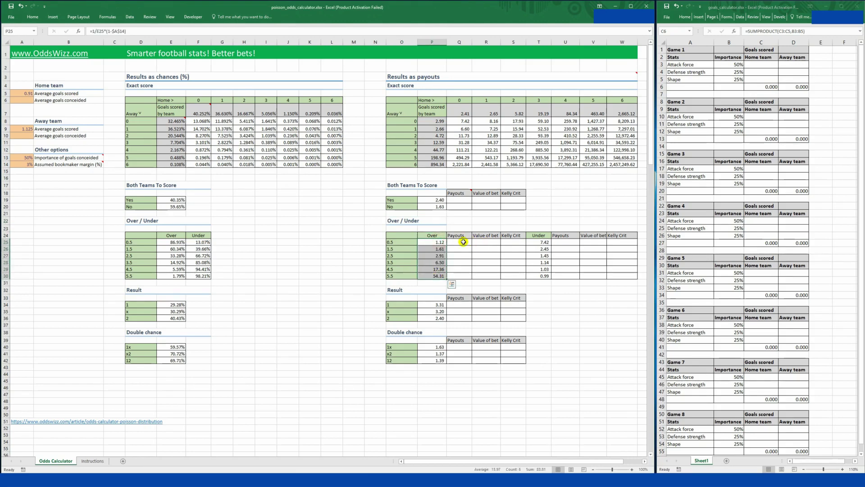
left_click_drag(463, 242, 463, 274)
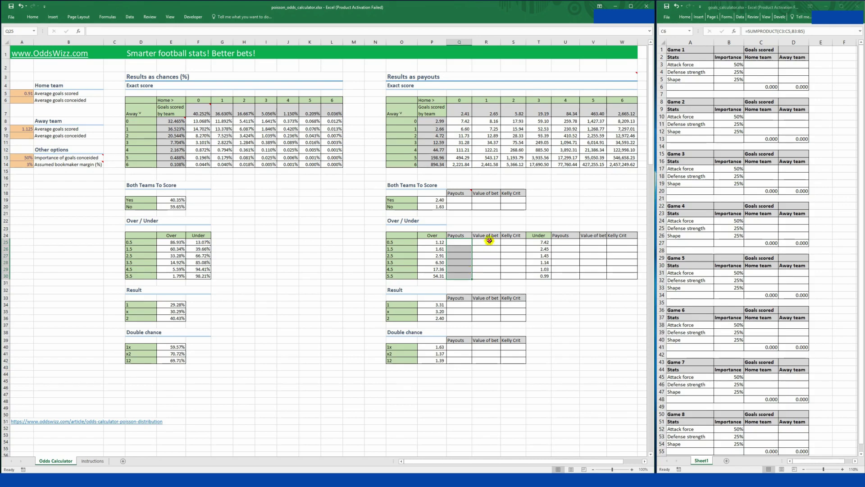
left_click_drag(490, 242, 490, 279)
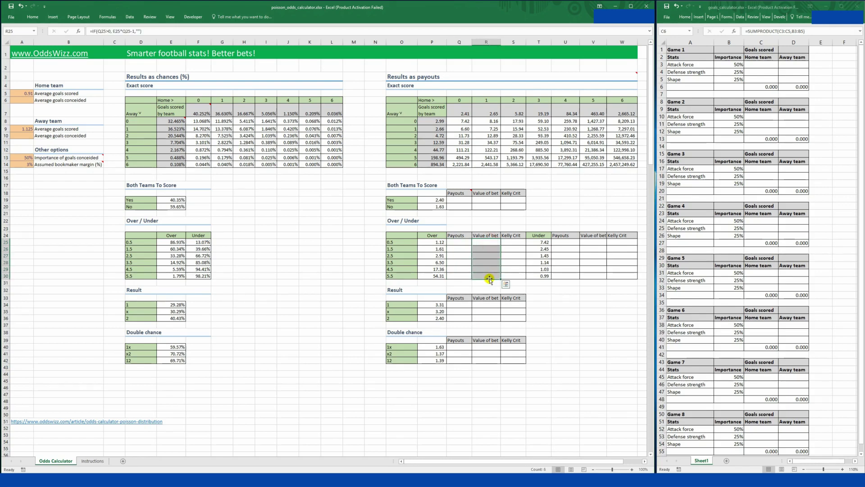
left_click_drag(514, 242, 518, 273)
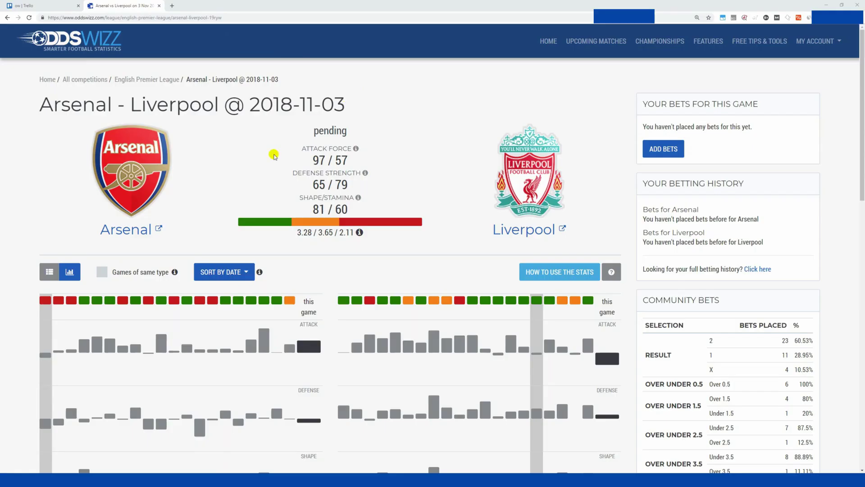
- On the Arsenal - Liverpool match page, limit the stats to games of the same type and sort them by attack similarity
left_click(142, 273)
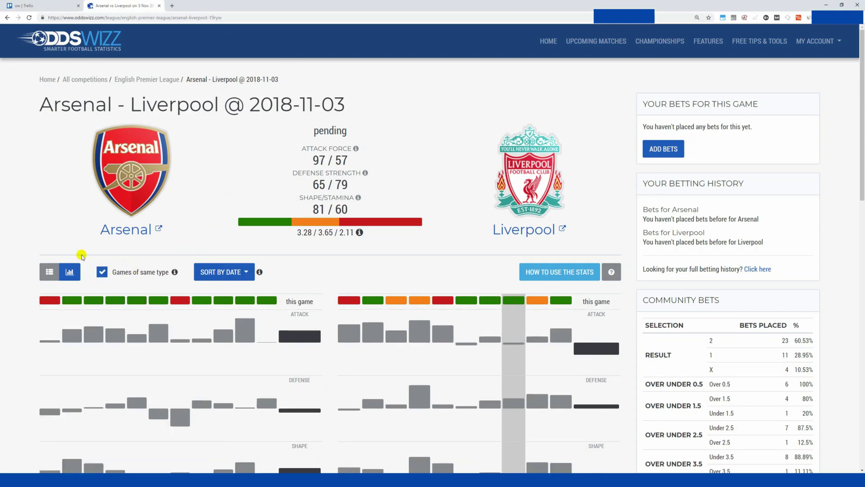
left_click(239, 271)
left_click(234, 308)
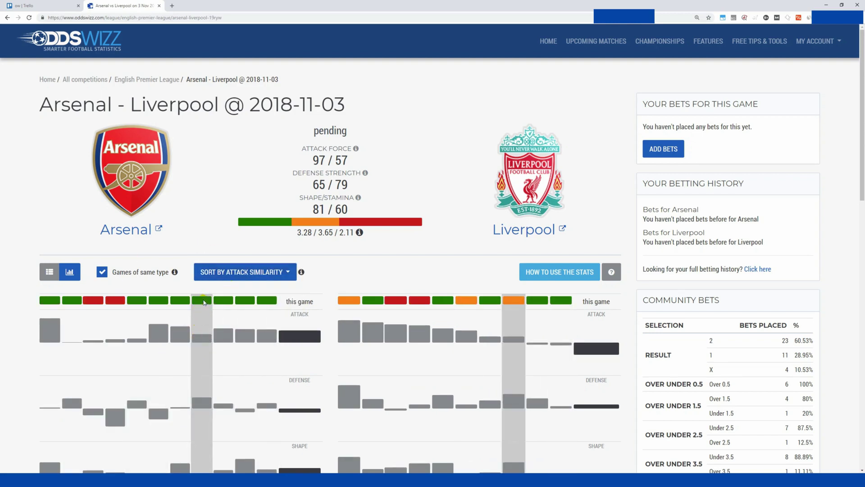
- Check the scores of Arsenal's most similar games and enter =12/4 as Game 1's home team Attack force in the goals calculator
mouse_move(204, 300)
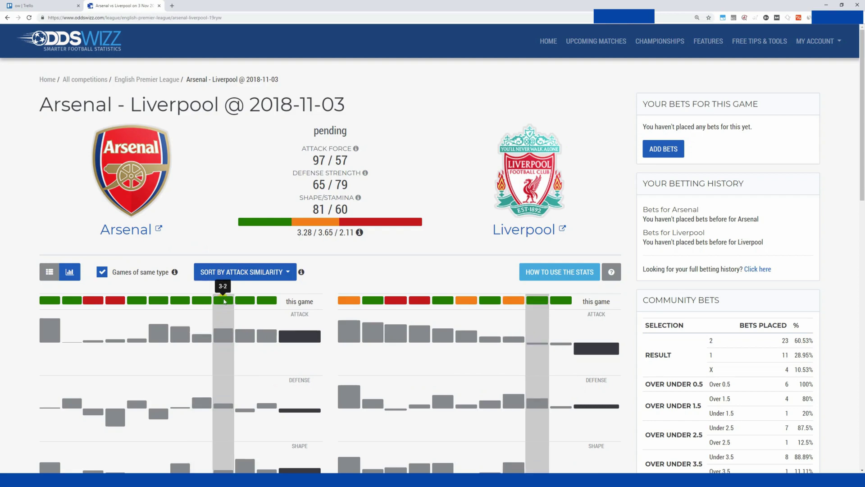
left_click(355, 388)
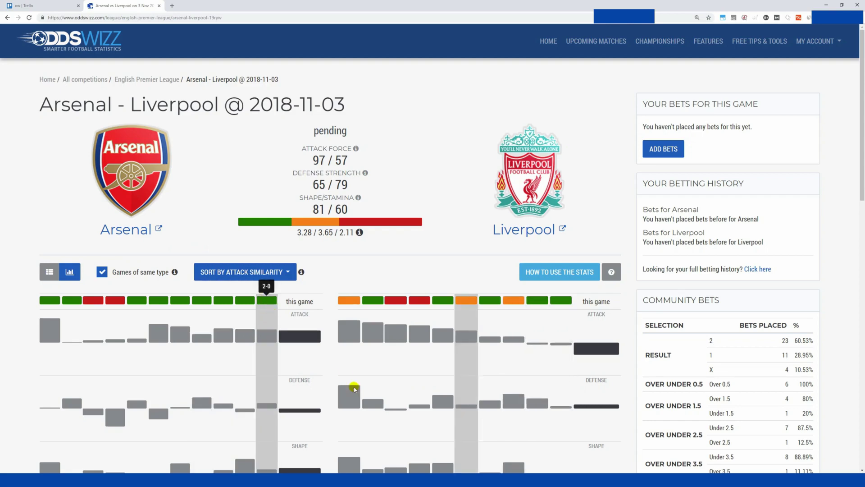
key("alt+Tab")
left_click(761, 64)
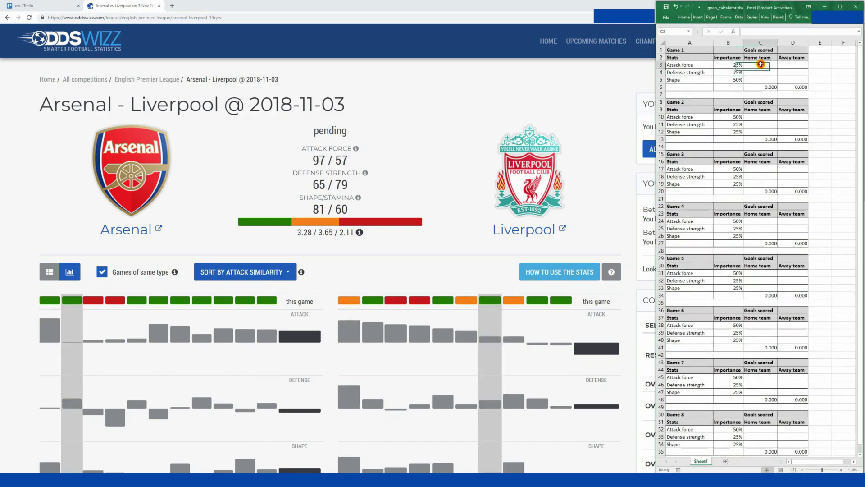
type("=12/4")
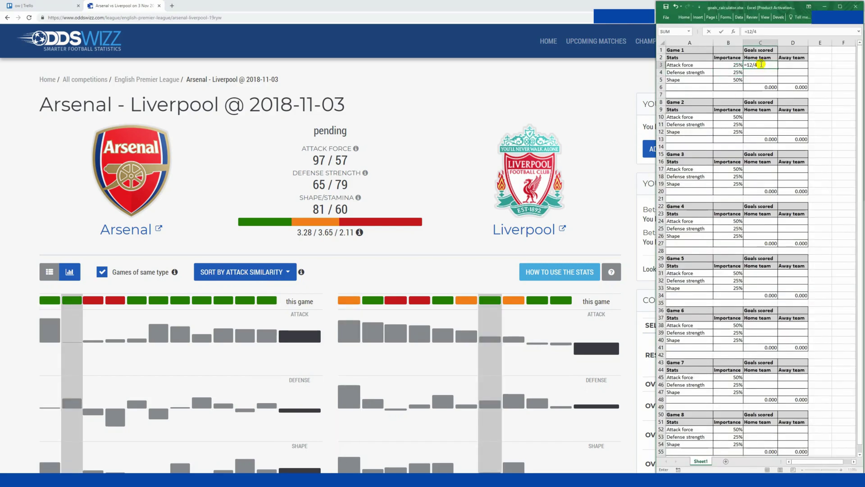
key("Return")
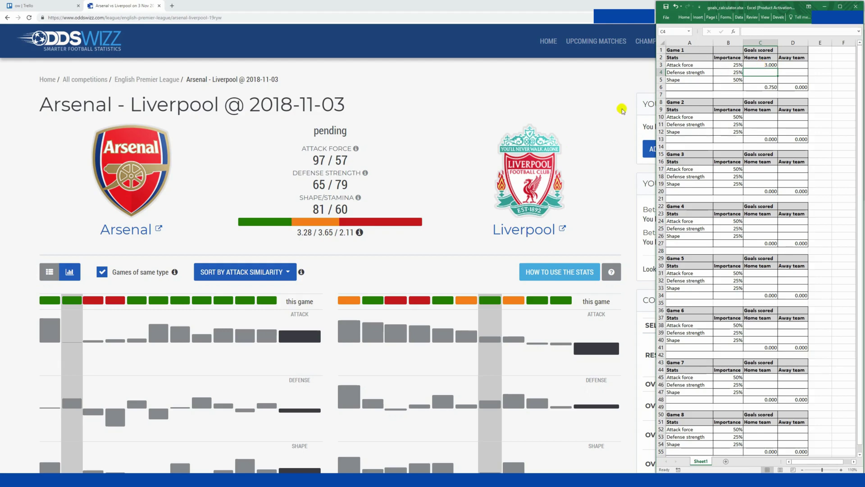
- Check the scores of Liverpool's most similar games and enter =7/4 as Game 1's away team Attack force
mouse_move(494, 301)
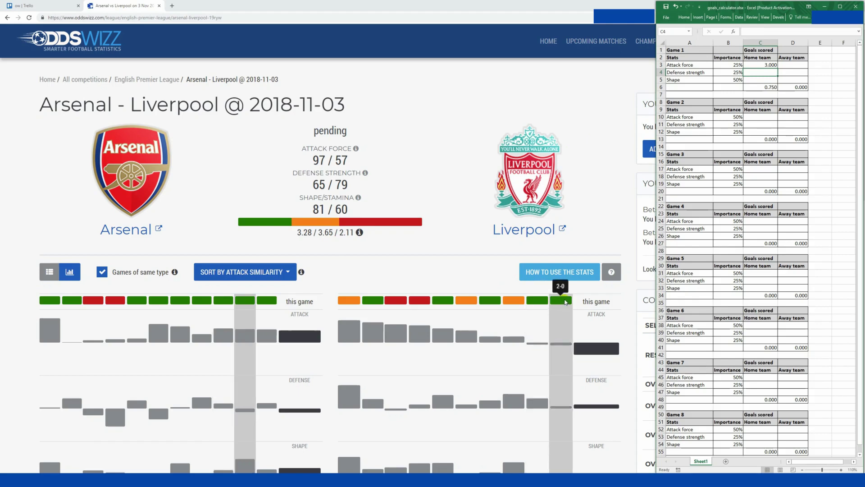
left_click(799, 64)
type("=7/")
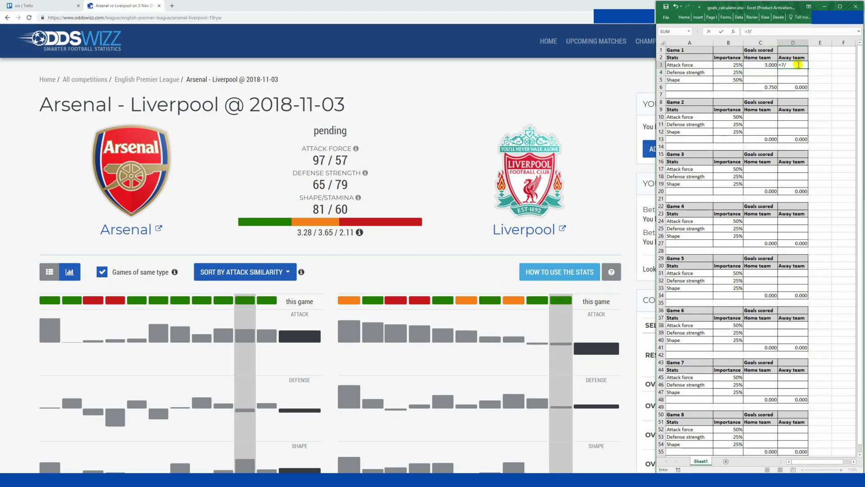
type("4")
key("ctrl+Return")
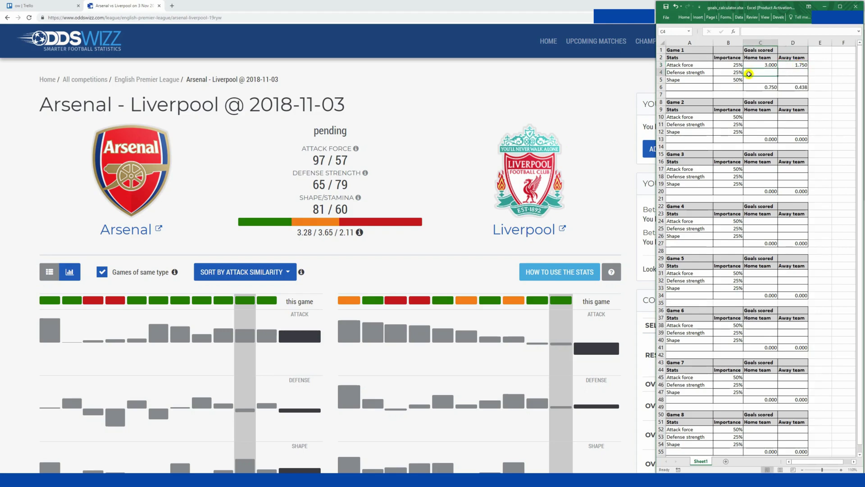
- Sort the match page's games by defense similarity and enter =8/4 as Game 1's home team Defense strength in the goals calculator
left_click(231, 272)
left_click(248, 321)
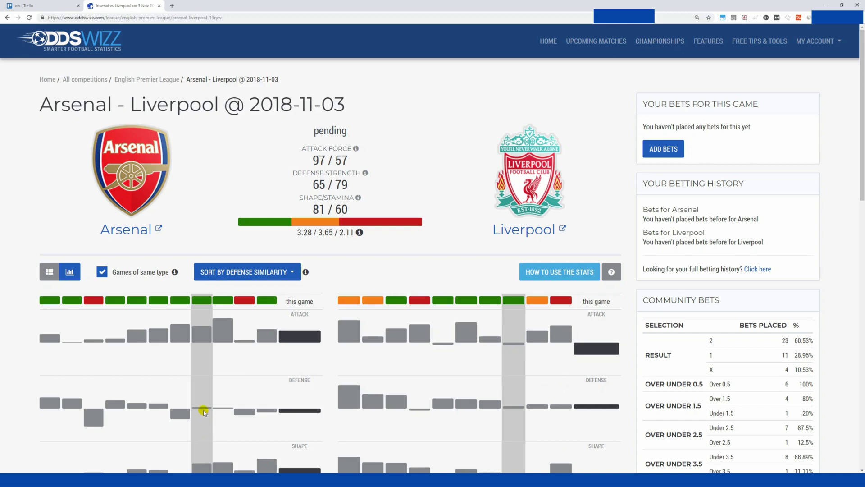
mouse_move(204, 409)
mouse_move(203, 304)
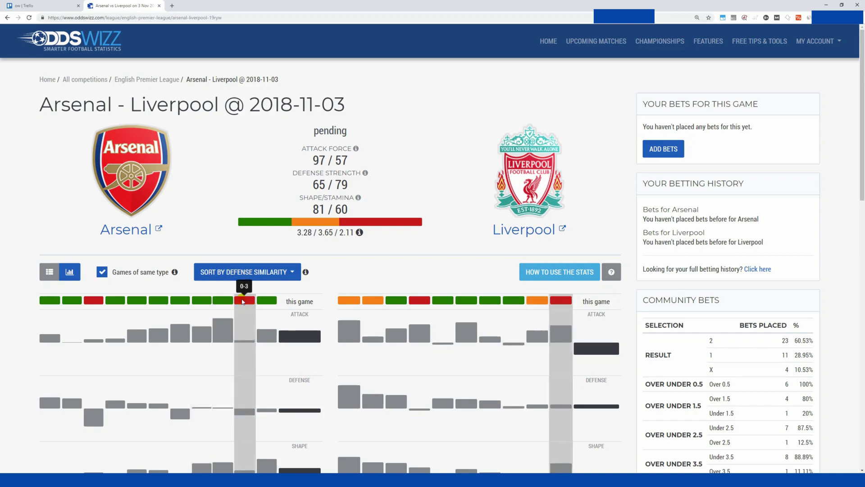
key("alt+Tab")
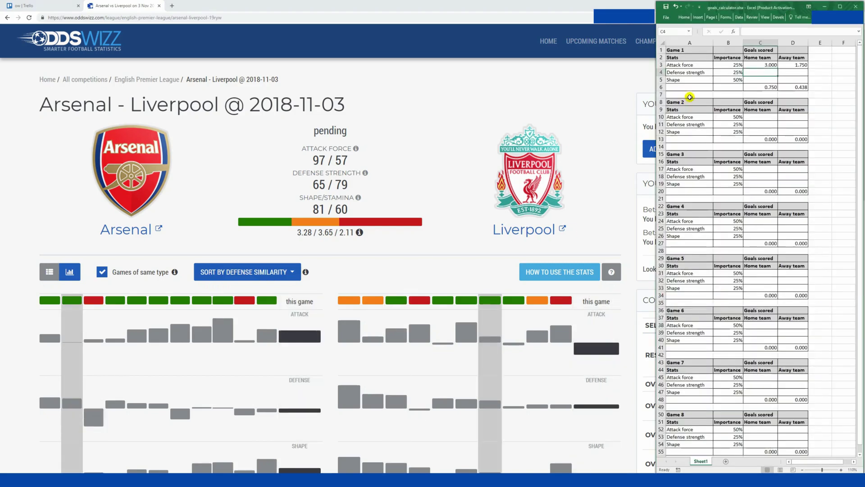
type("=8/4")
key("Return")
- Check Liverpool's scores in the games with similar defense and enter =4/4 as Game 1's away team Defense strength
key("Up")
key("Right")
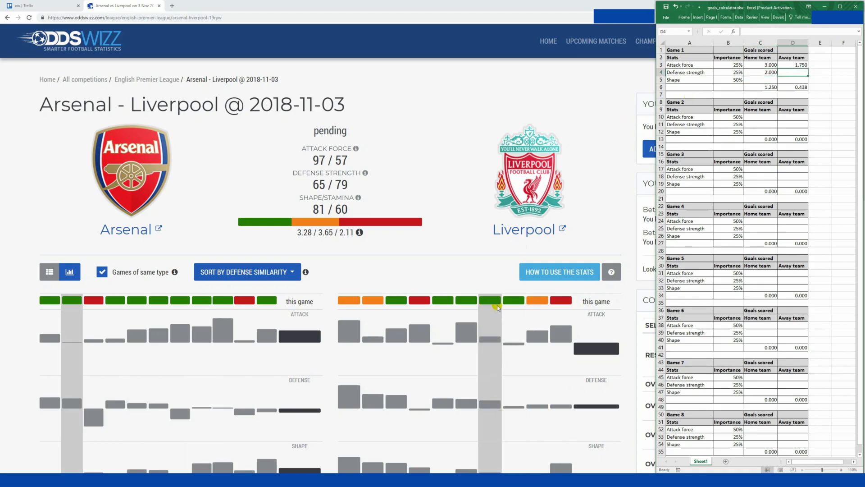
mouse_move(510, 303)
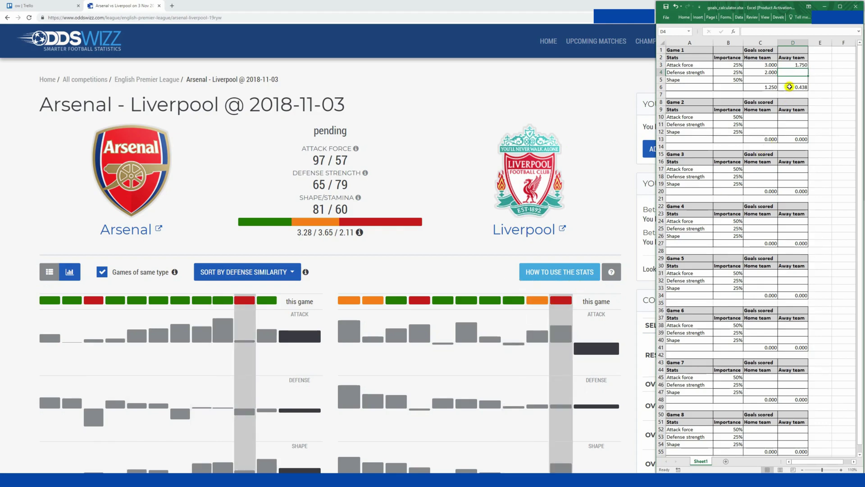
type("=4/4")
key("Return")
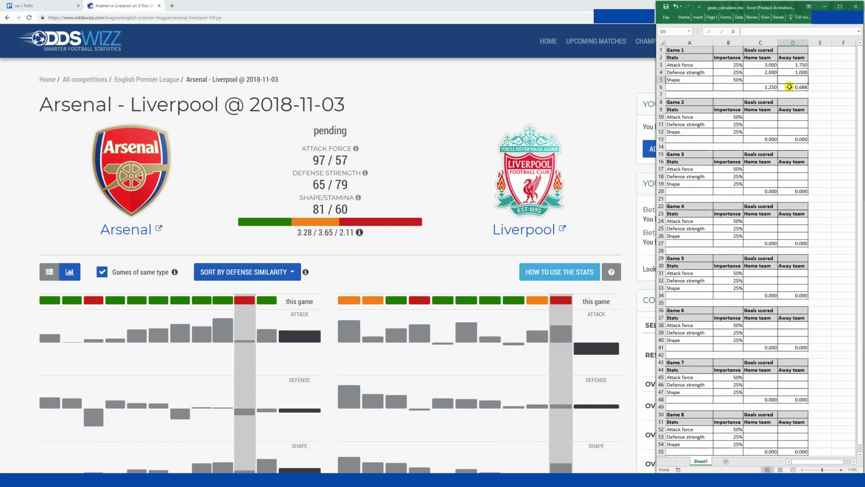
- Sort the match page's games by shape similarity and enter =5/4 as Game 1's home team Shape in the goals calculator
key("Left")
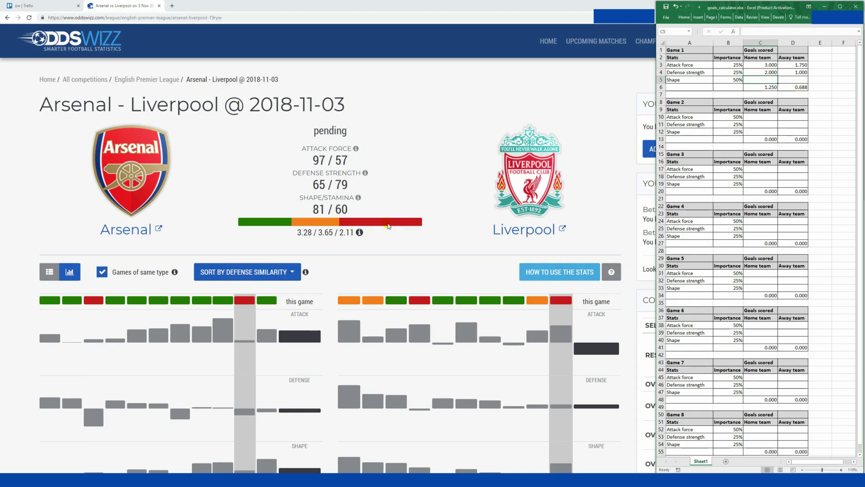
left_click(277, 272)
left_click(271, 335)
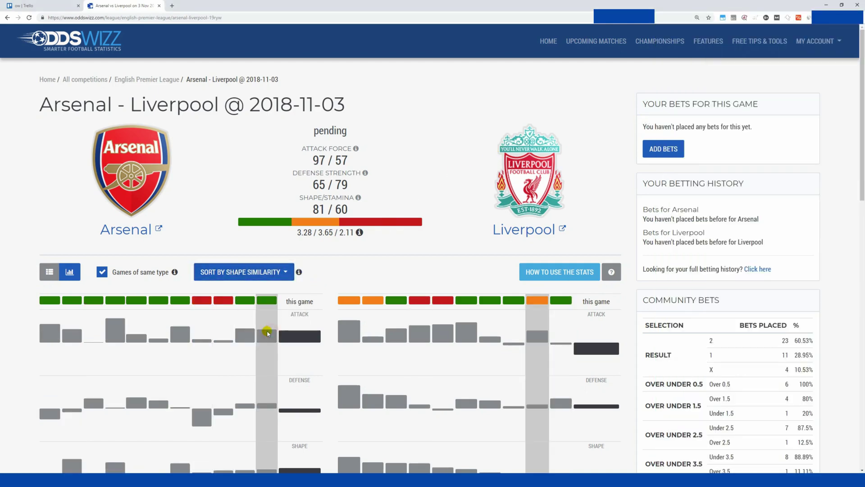
scroll(266, 337, "down", 3)
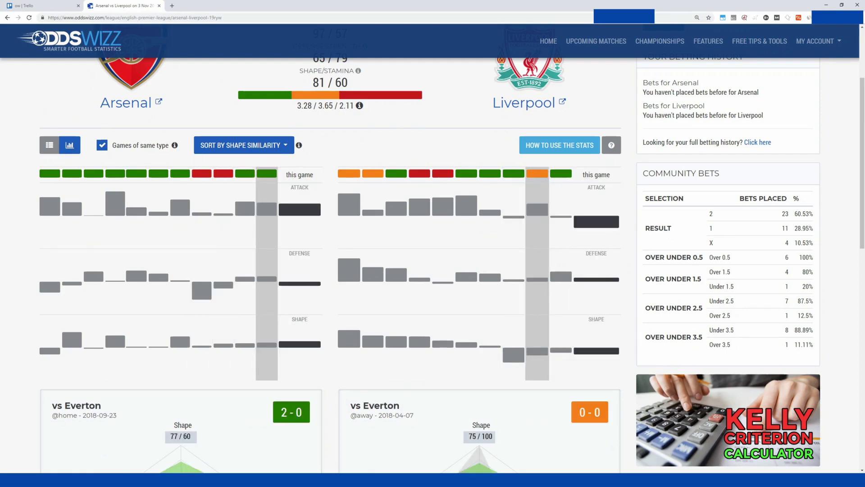
key("alt+Tab")
type("=")
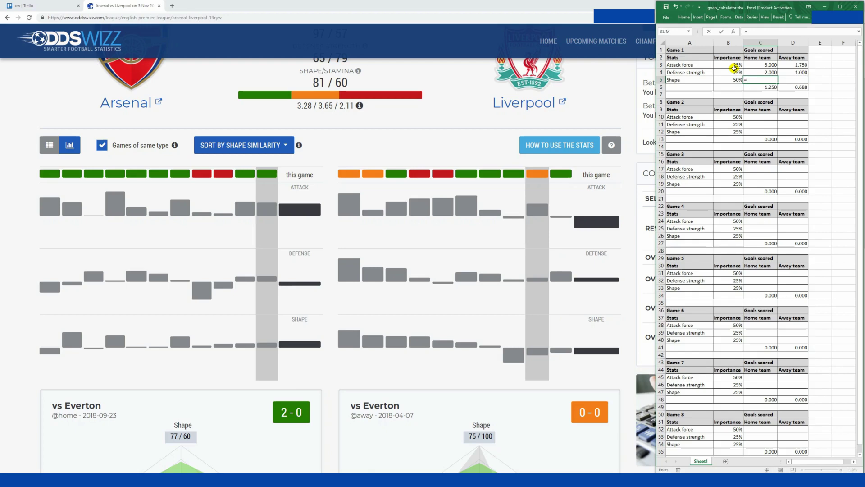
type("5/4")
key("Return")
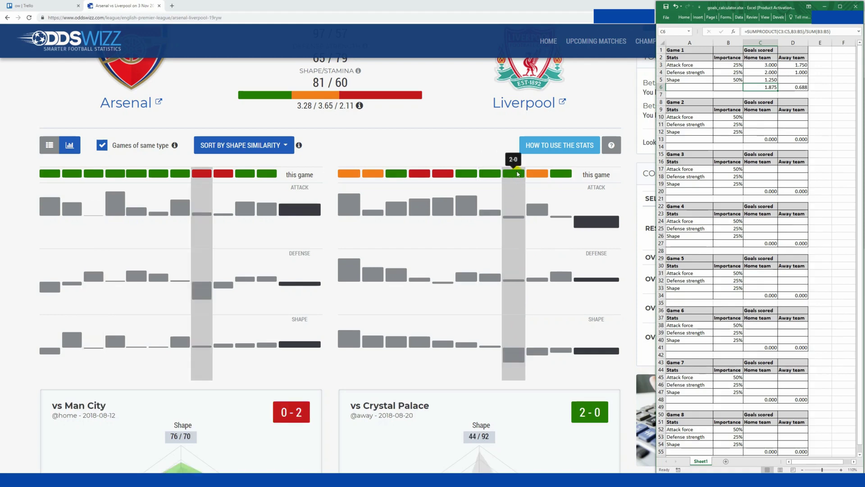
- Enter =6/4 as Game 1's away team Shape in the goals calculator
left_click(792, 78)
type("=6/")
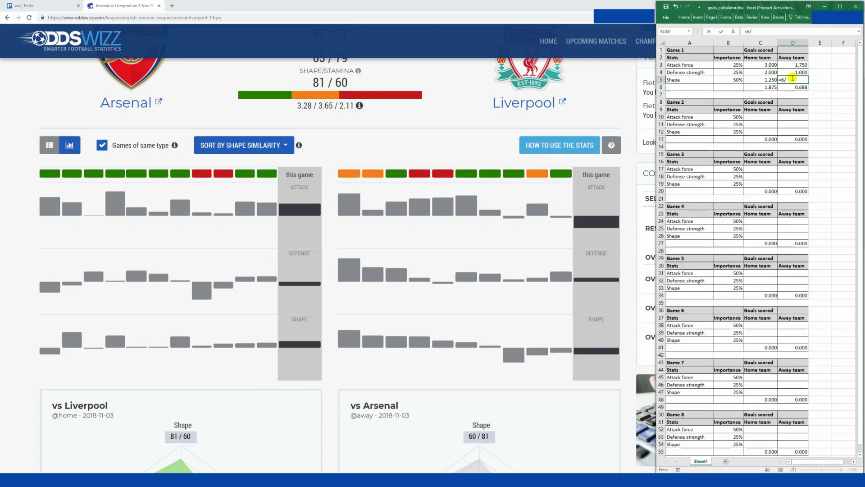
type("4")
key("Return")
key("Left")
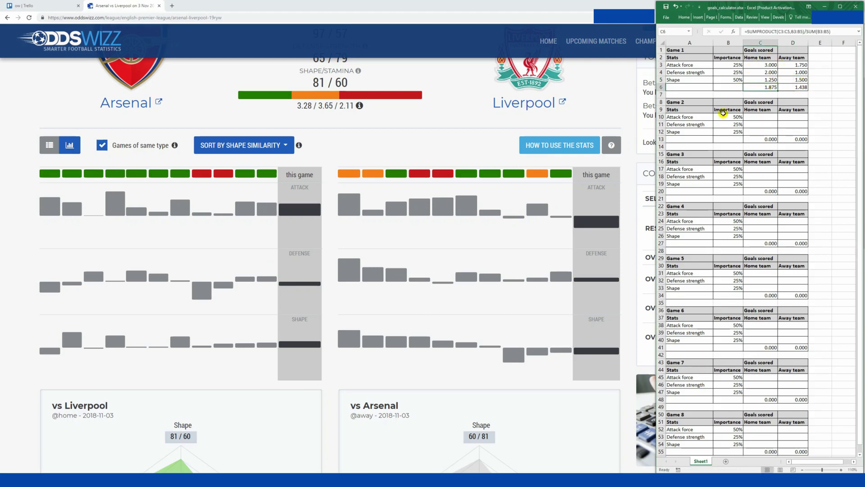
- Review the importance weights of Game 1's Attack force, Defense strength and Shape
left_click(725, 63)
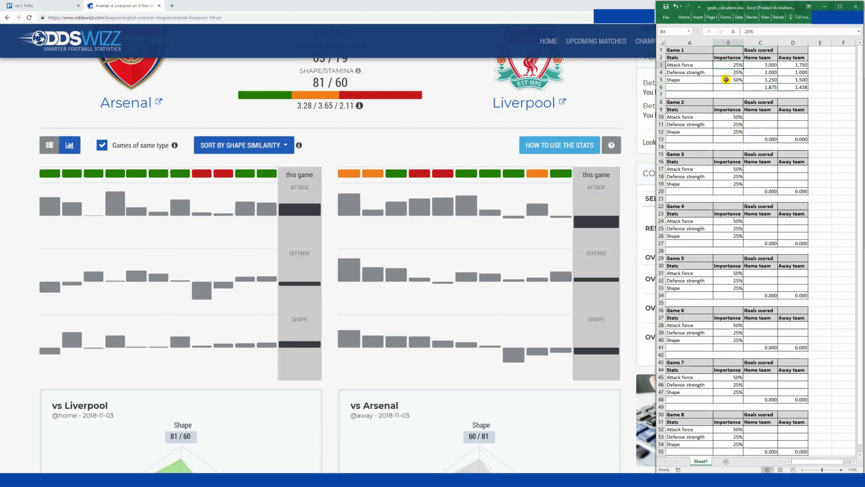
left_click(727, 81)
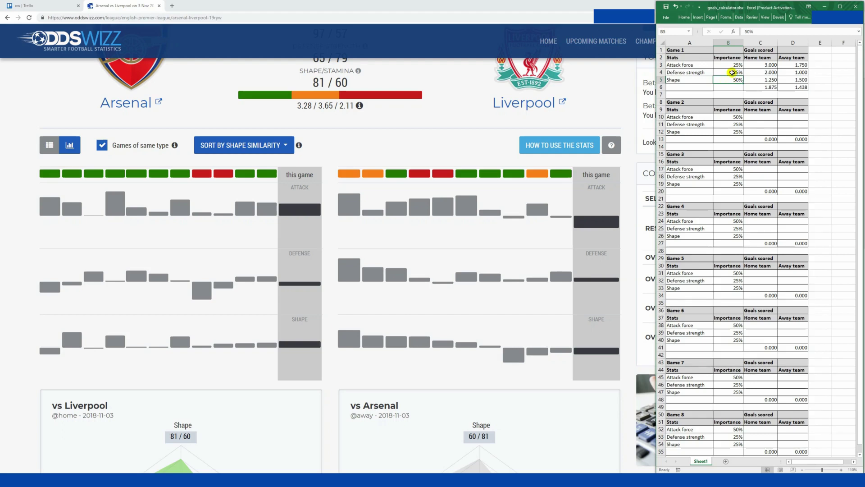
left_click(731, 72)
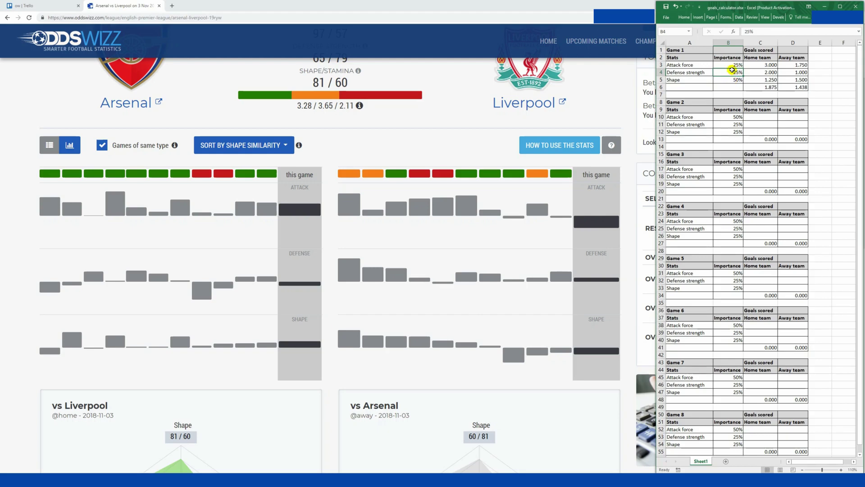
left_click(732, 65)
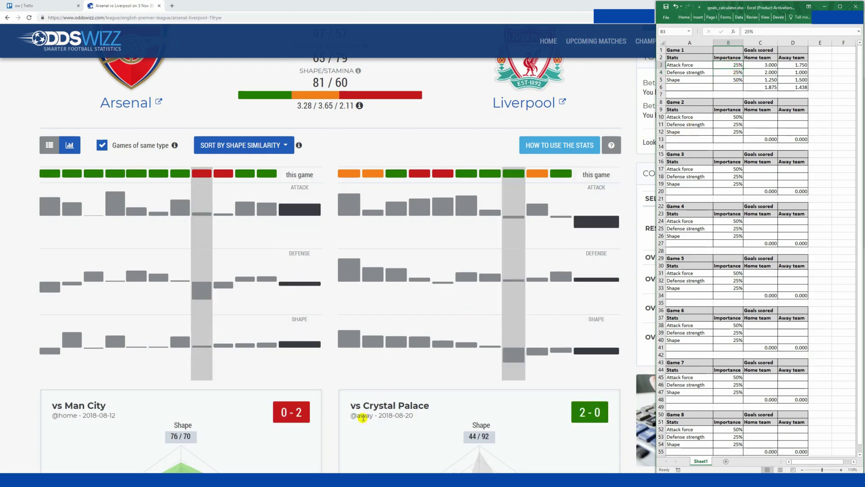
- Switch to the Poisson odds calculator and set the average goals scored to 1.875 for the home team and 1.438 for the away team
left_click(276, 478)
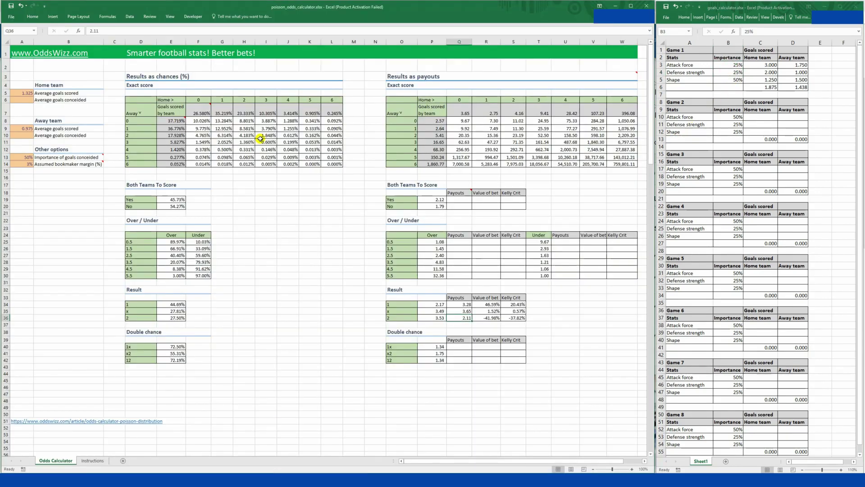
left_click(21, 94)
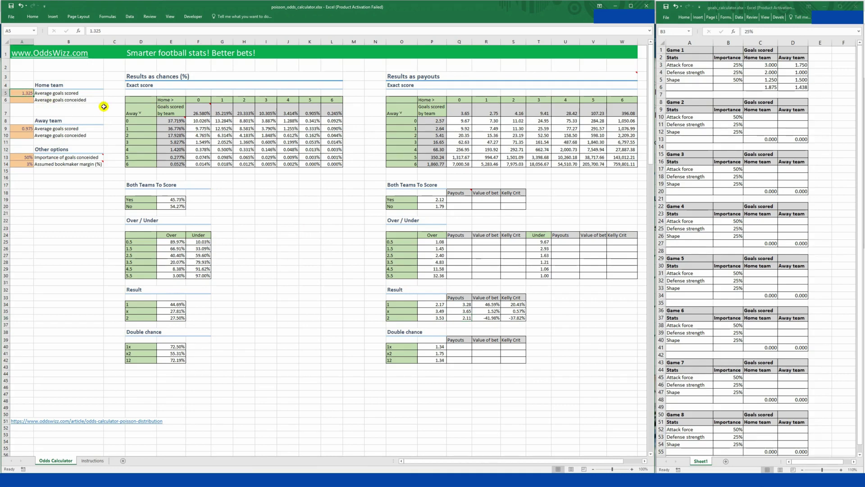
type("1.")
key("Return")
key("Down")
key("Down")
key("Down")
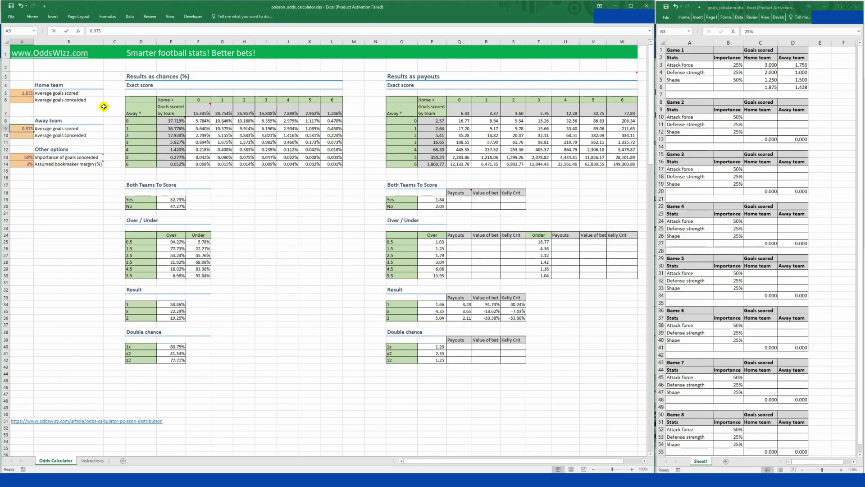
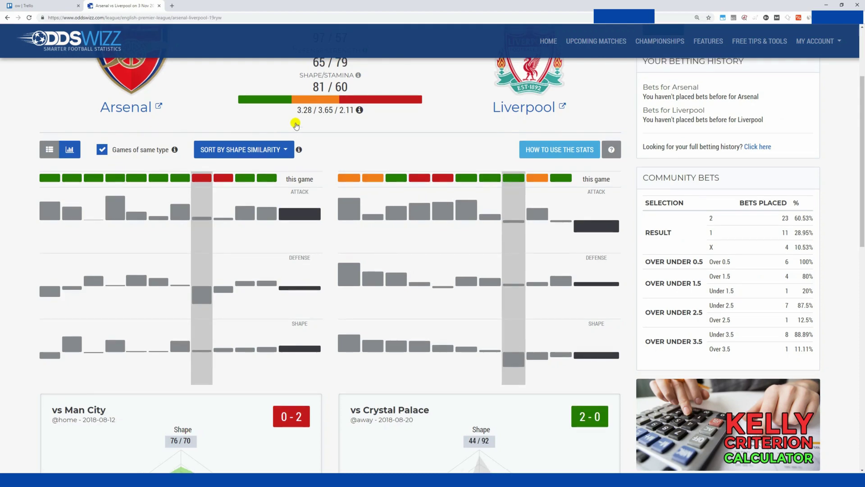
- Return from the match page to the Poisson odds calculator and check the home win's calculated payout and value of bet
key("alt+Tab")
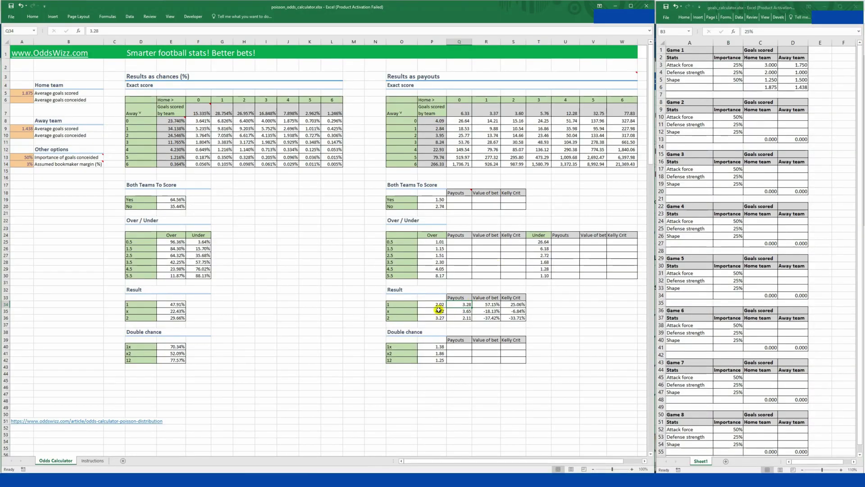
left_click(490, 304)
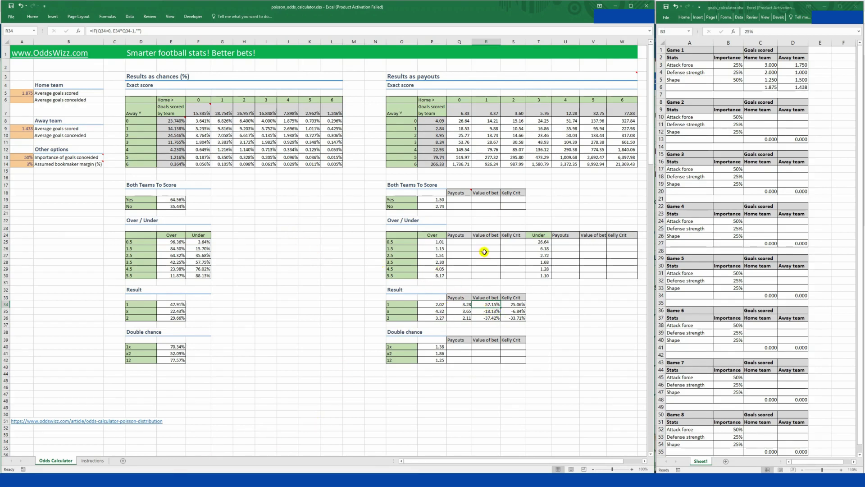
left_click(440, 305)
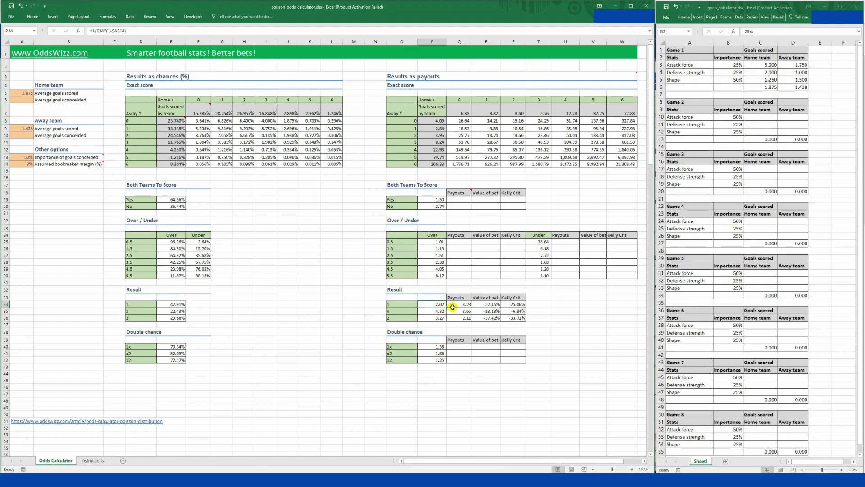
- In the goals calculator, set Game 1's importance to 50% for Attack force and 25% for Shape
left_click(722, 67)
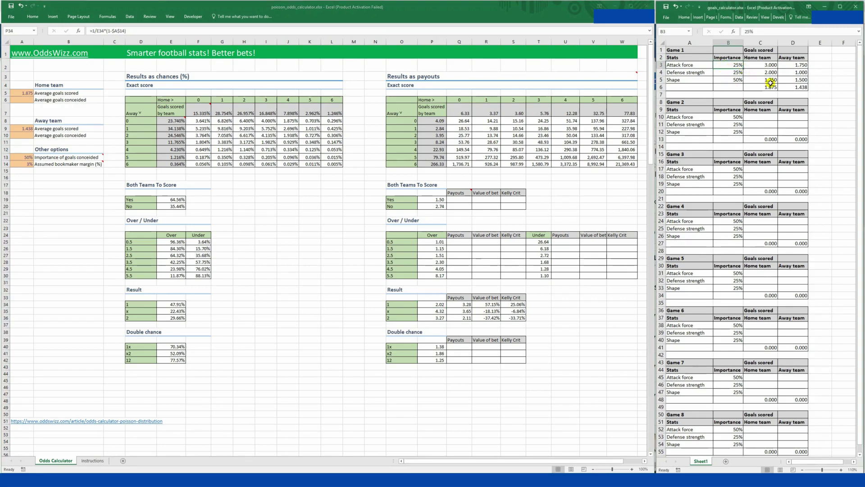
type("50")
key("Return")
key("Return")
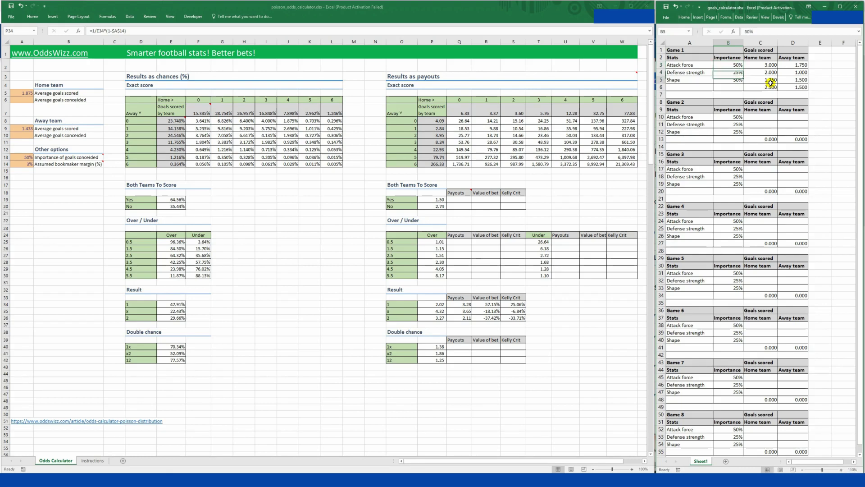
type("25")
key("Return")
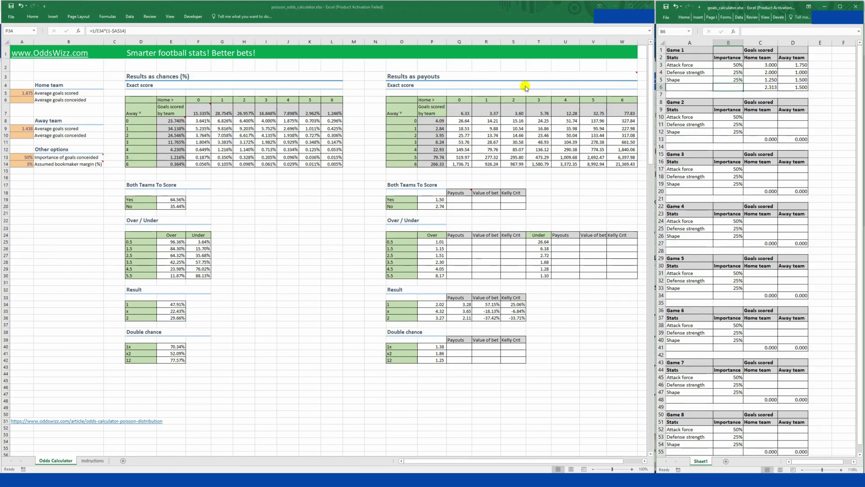
- Set the Poisson calculator's average goals scored to 2.313 for home and 1.5 for away, and check the home win's payout and bet value
left_click(27, 92)
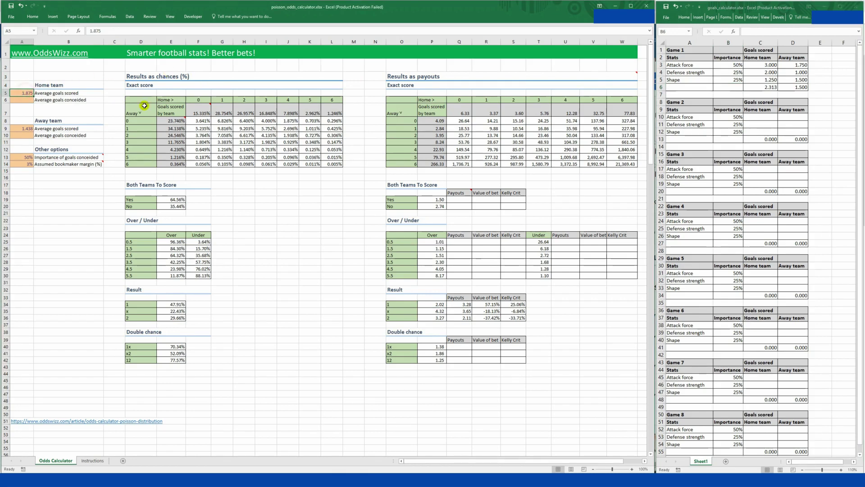
type("2.313")
key("Return")
key("Down")
key("Down")
key("Down")
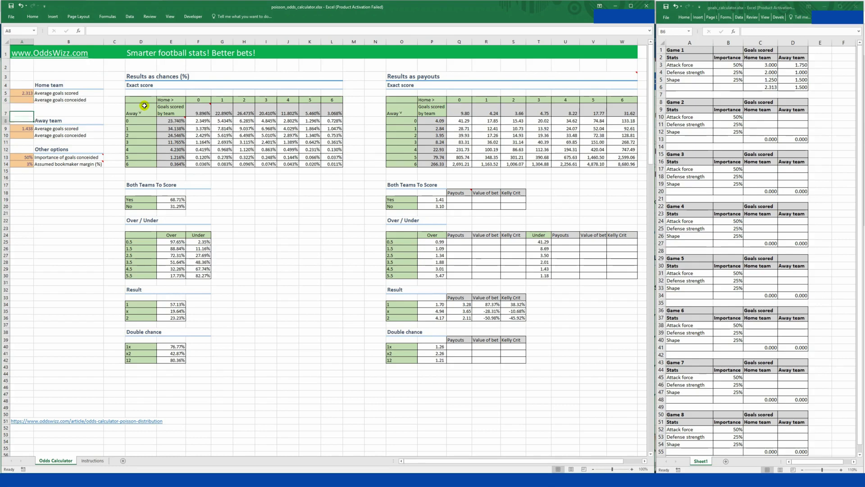
type("1")
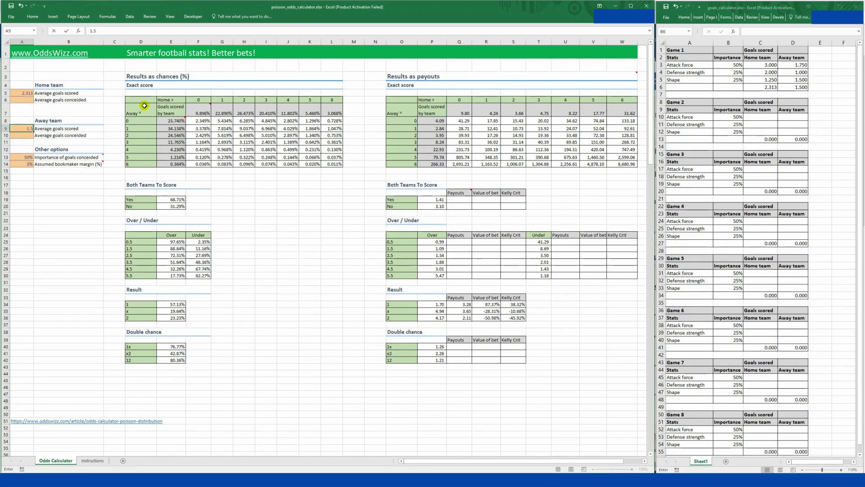
type(".5")
key("Return")
left_click(439, 305)
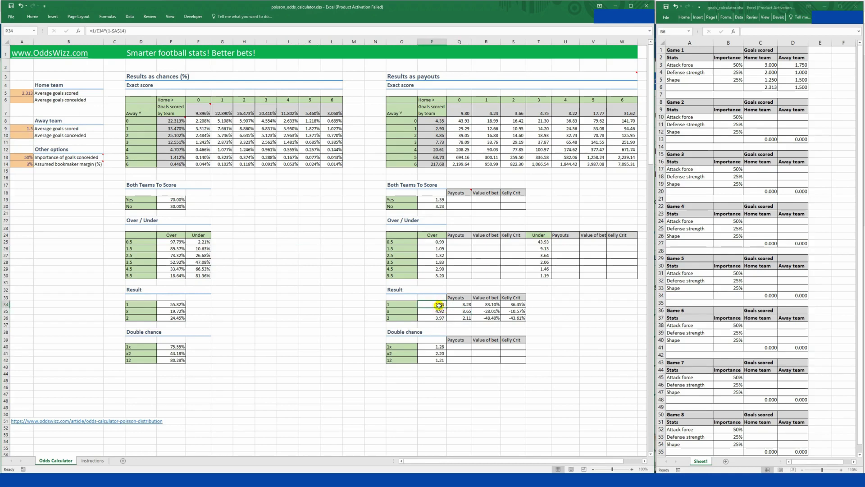
left_click(492, 305)
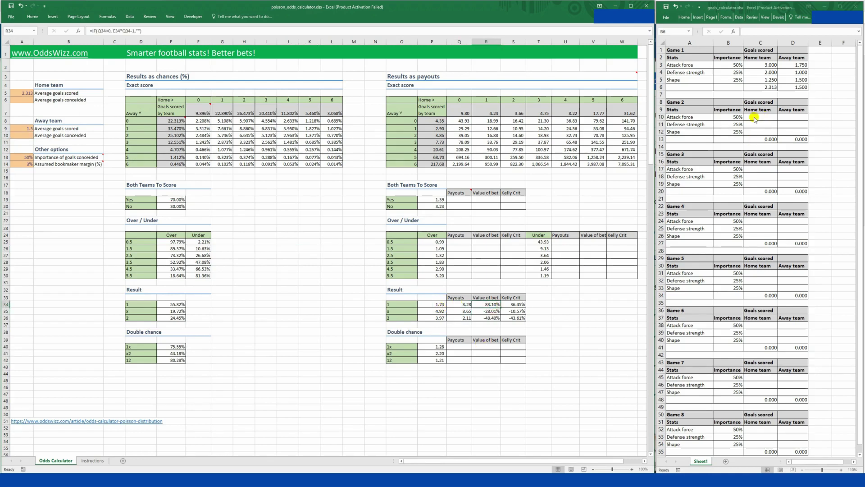
- Set Game 1's importance to 10% for Attack force, 10% for Defense strength and 80% for Shape in the goals calculator
left_click(733, 78)
left_click(734, 65)
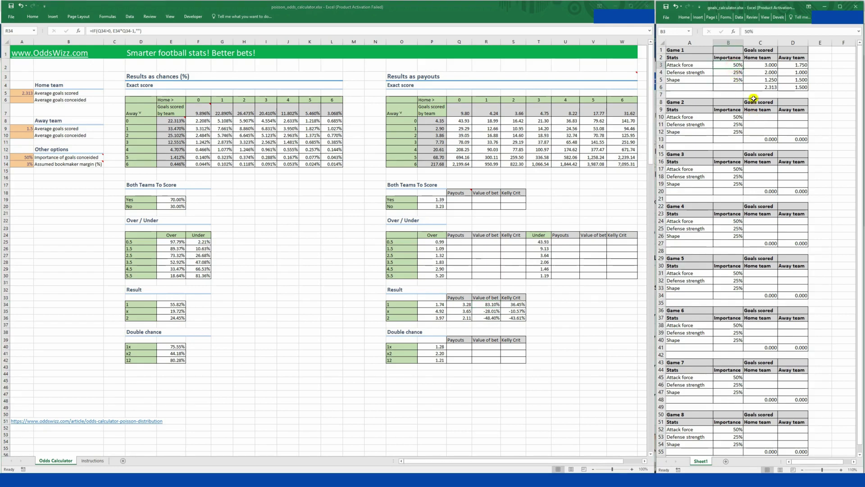
type("10")
key("Return")
type("10")
key("Return")
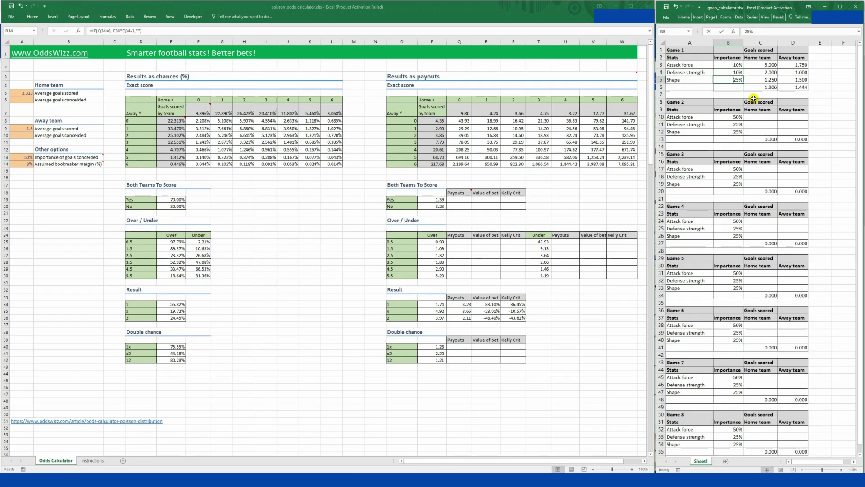
type("80")
key("Tab")
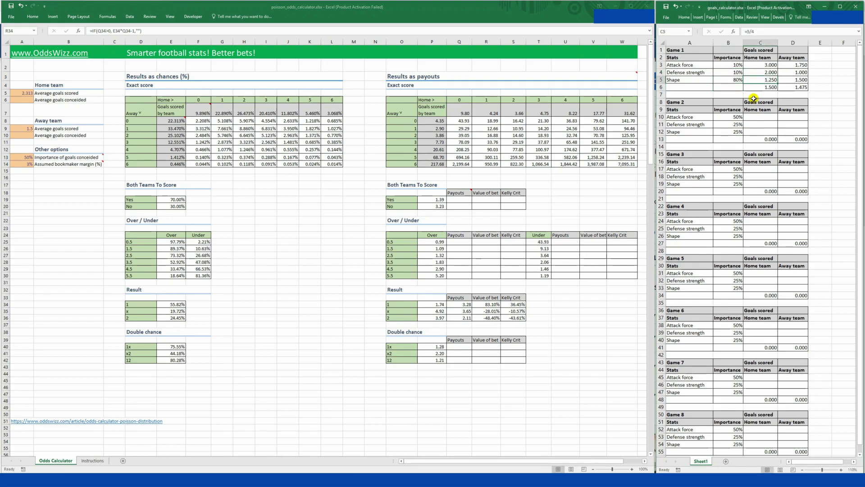
- Set the Poisson calculator's average goals scored to 1.5 for home and 1.475 for away, and check the home win's payout and bet value
left_click(21, 92)
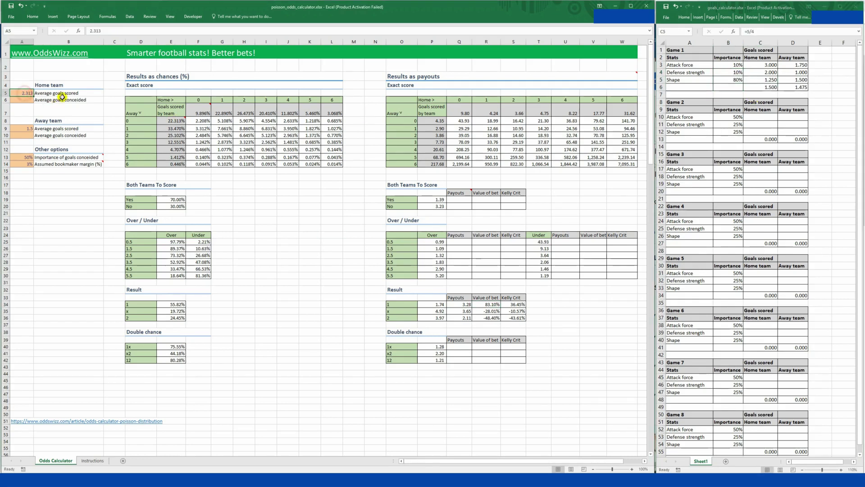
type("1.5")
key("Return")
key("Return")
key("Return")
key("Return")
type("1.")
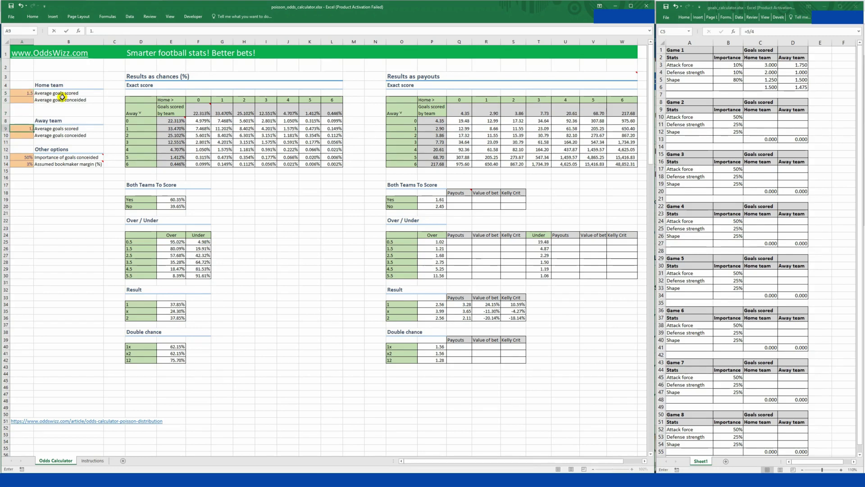
type("475")
key("Return")
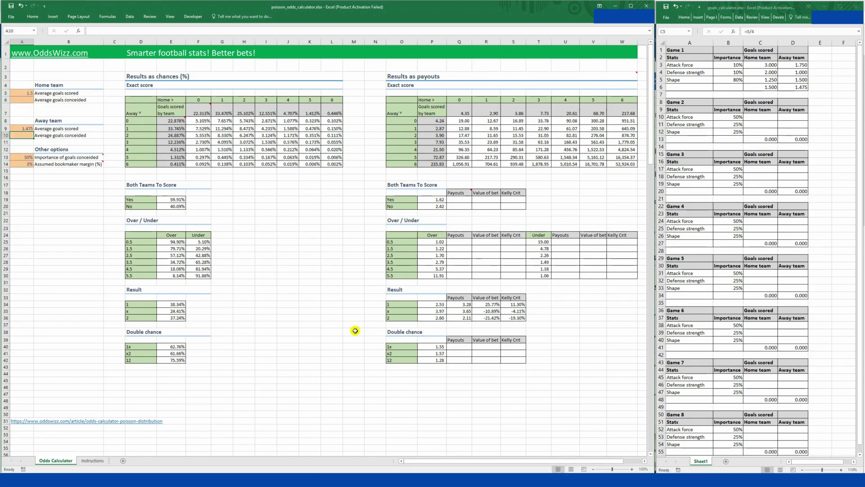
left_click(440, 304)
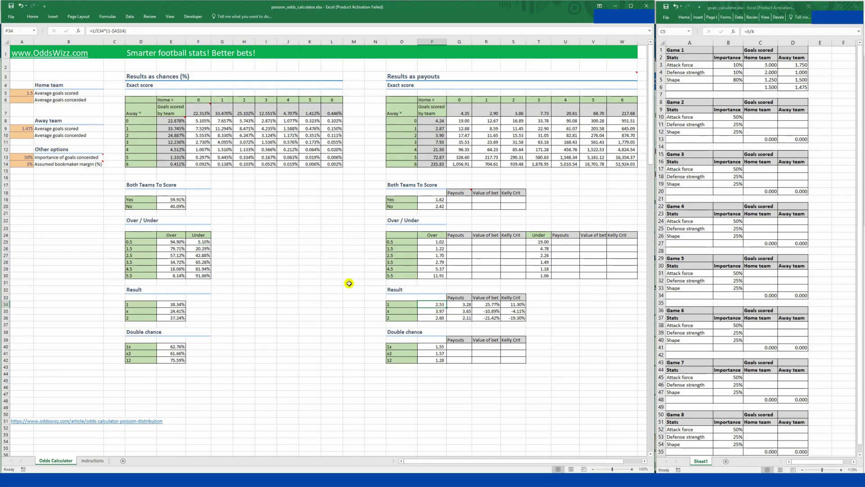
left_click(492, 304)
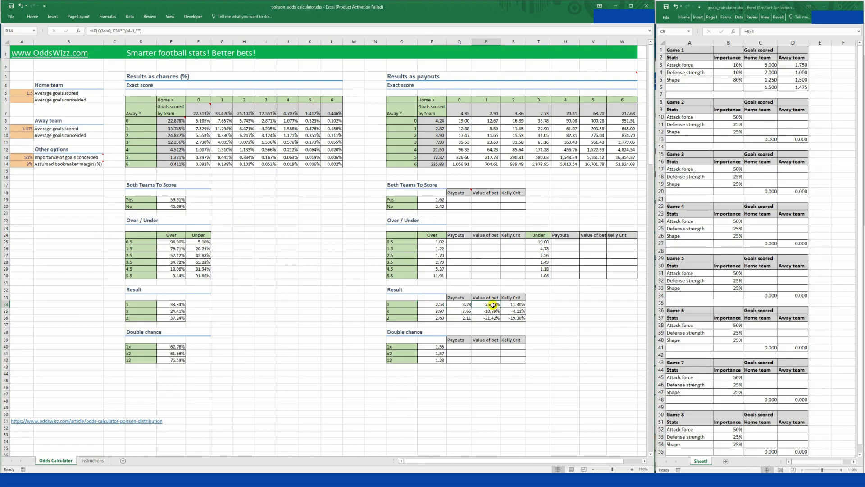